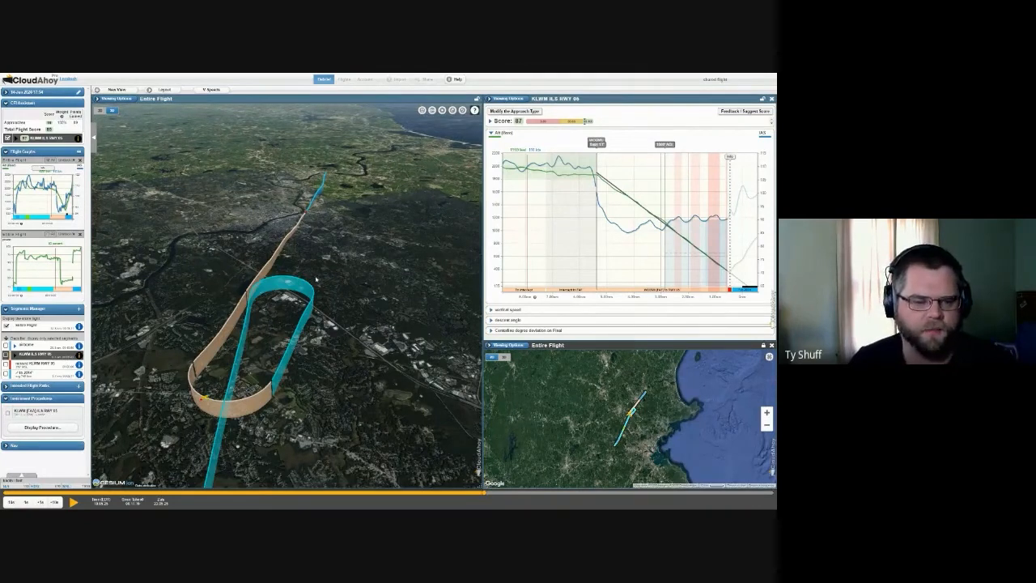
- Overlay the KLWM ILS RWY 05 instrument procedure on the 3D flight track and view it along the final approach course
left_click_drag(232, 348, 301, 316)
scroll(270, 311, "up", 5)
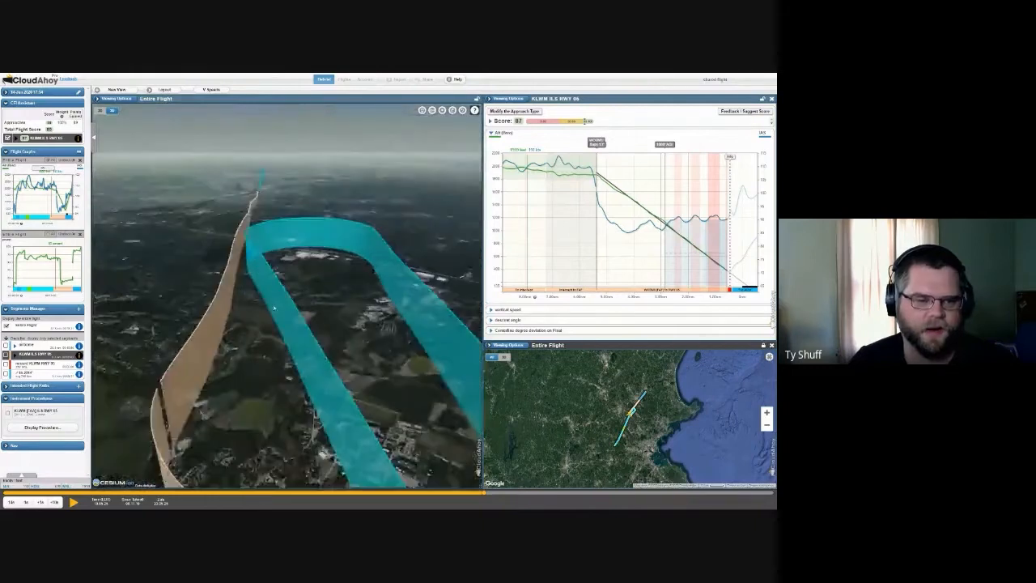
scroll(301, 316, "up", 1)
left_click(7, 414)
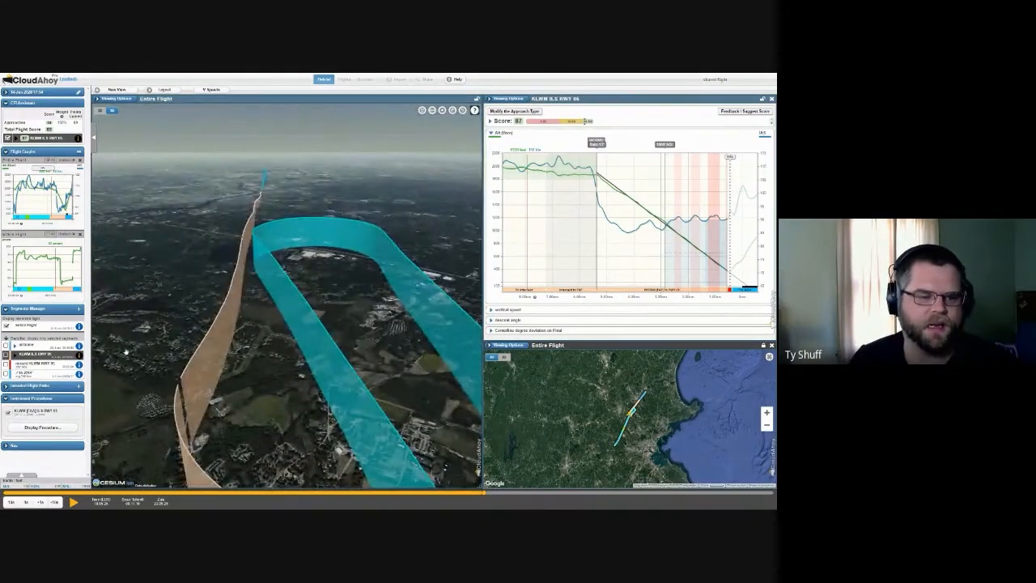
left_click_drag(260, 224, 282, 231)
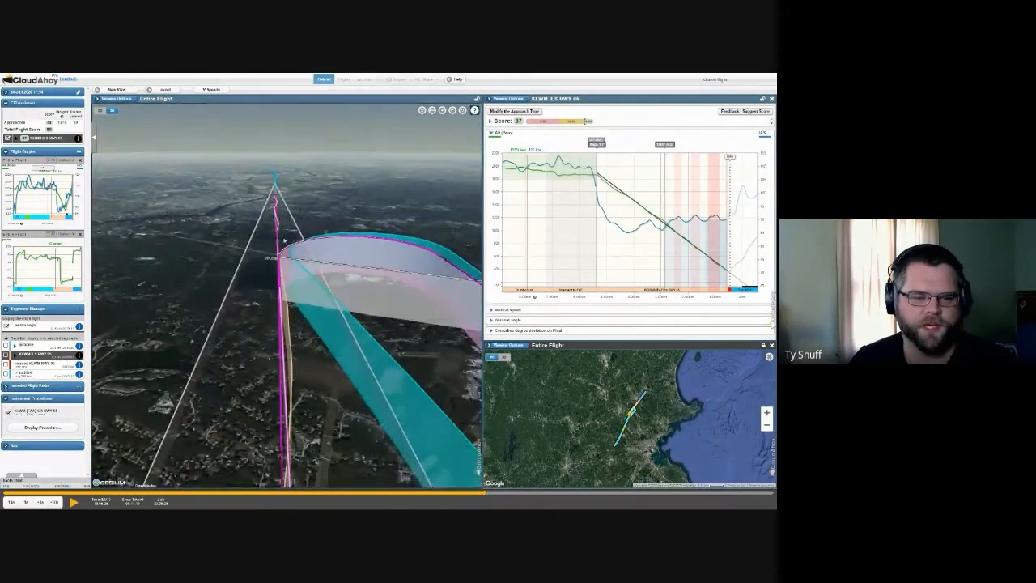
scroll(287, 304, "up", 3)
mouse_move(286, 305)
left_mouse_down()
mouse_move(289, 270)
mouse_move(292, 316)
left_mouse_up()
scroll(296, 279, "up", 2)
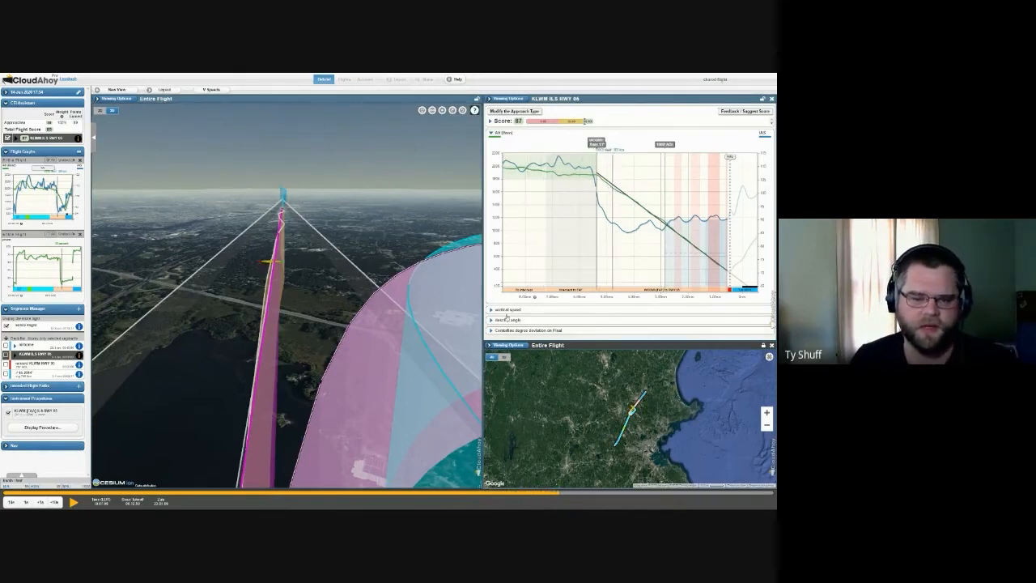
- Change the Entire Flight satellite map pane to the 3D cockpit view
left_click(514, 347)
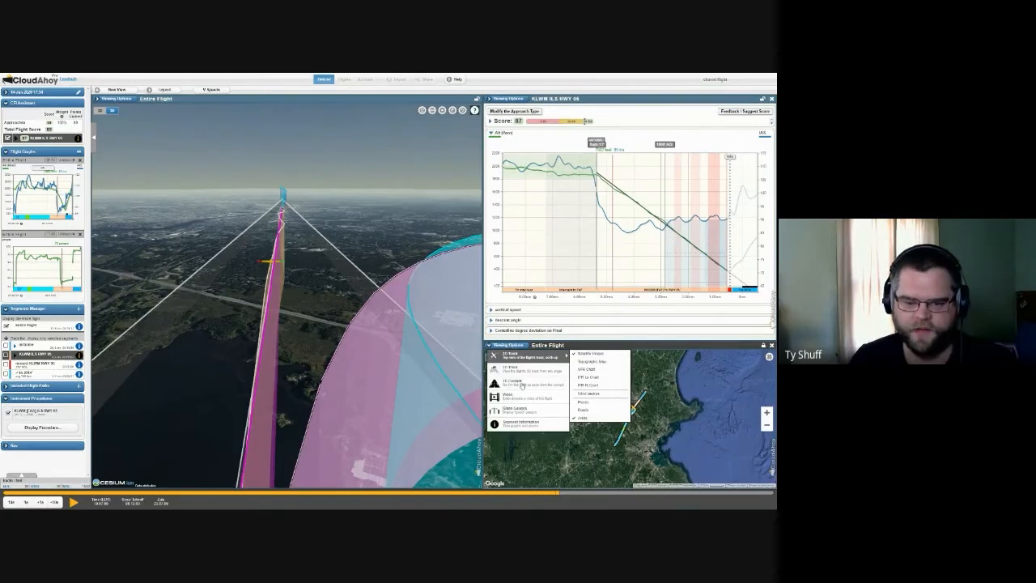
left_click(522, 383)
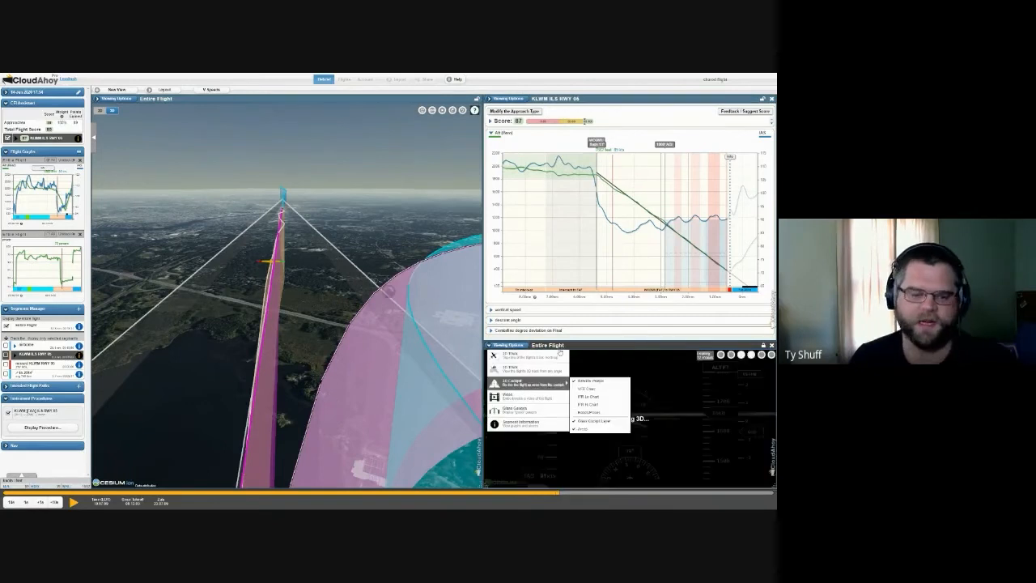
left_click(646, 347)
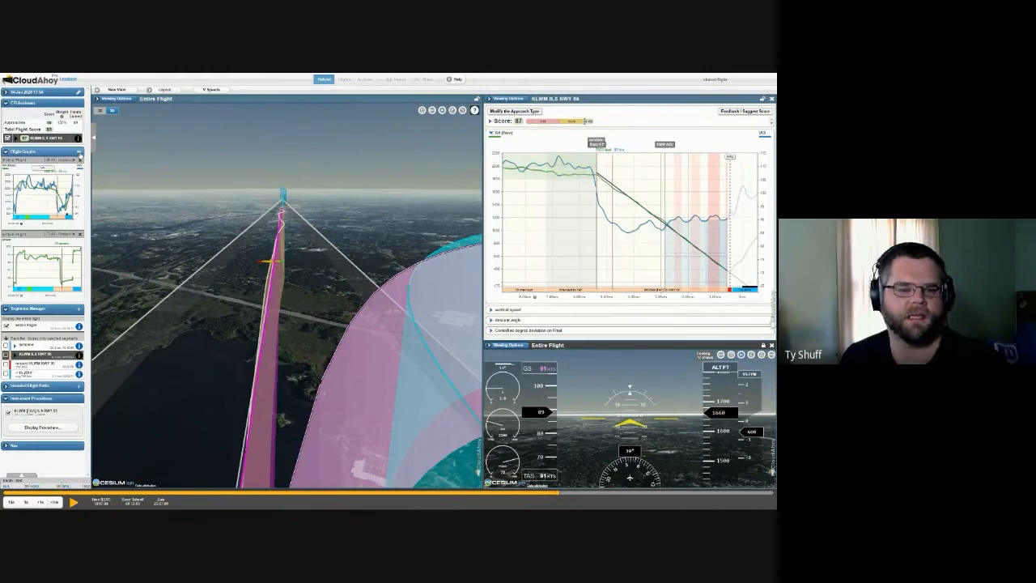
- Add an RPM graph for the entire flight and expand it into a wide pane beneath the 3D view
left_click(79, 151)
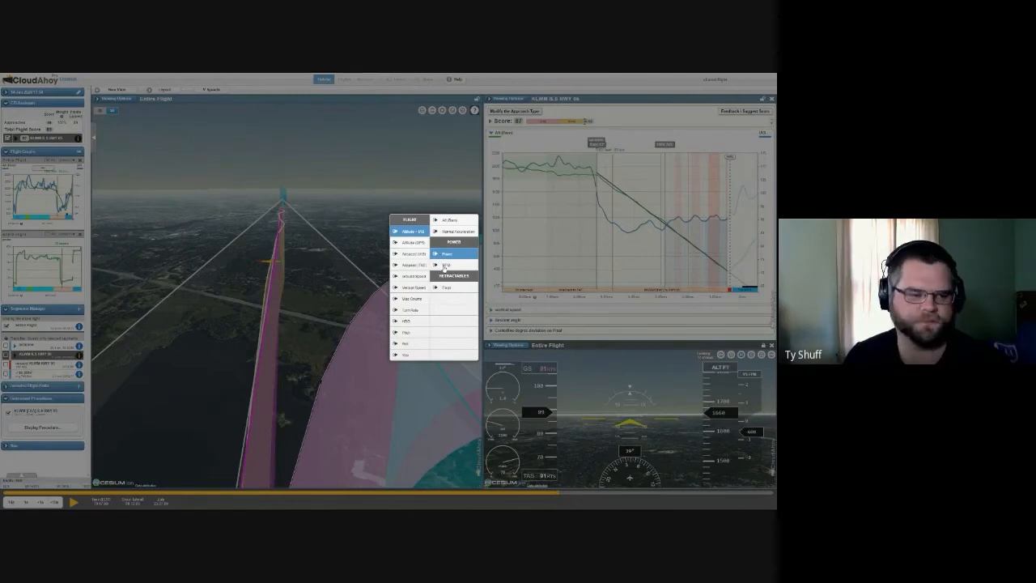
left_click(444, 267)
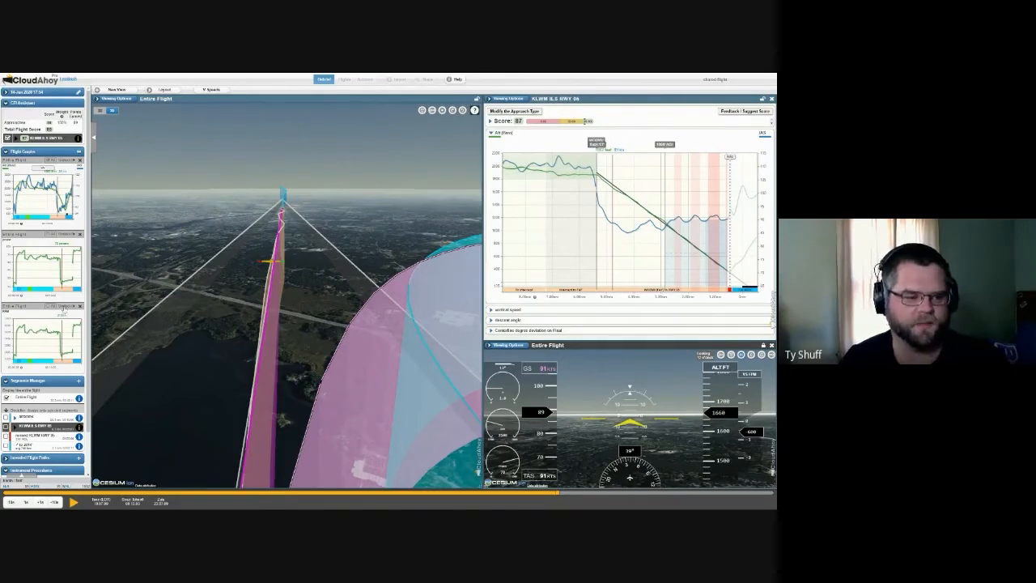
left_click(64, 307)
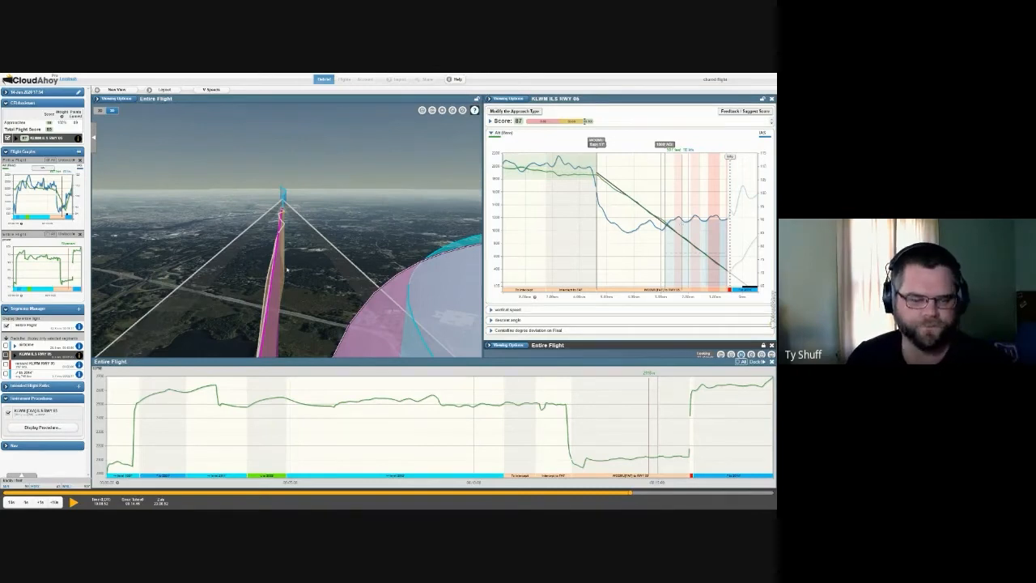
- Close the wide RPM graph and replay the flight through to the climb after the approach, pausing it there
left_click_drag(288, 266, 280, 214)
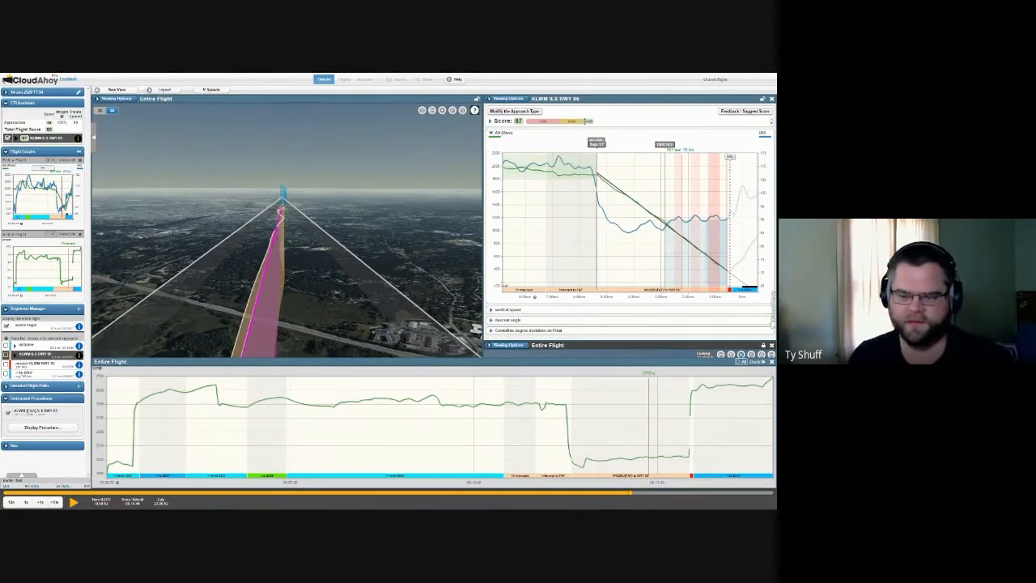
left_click(771, 363)
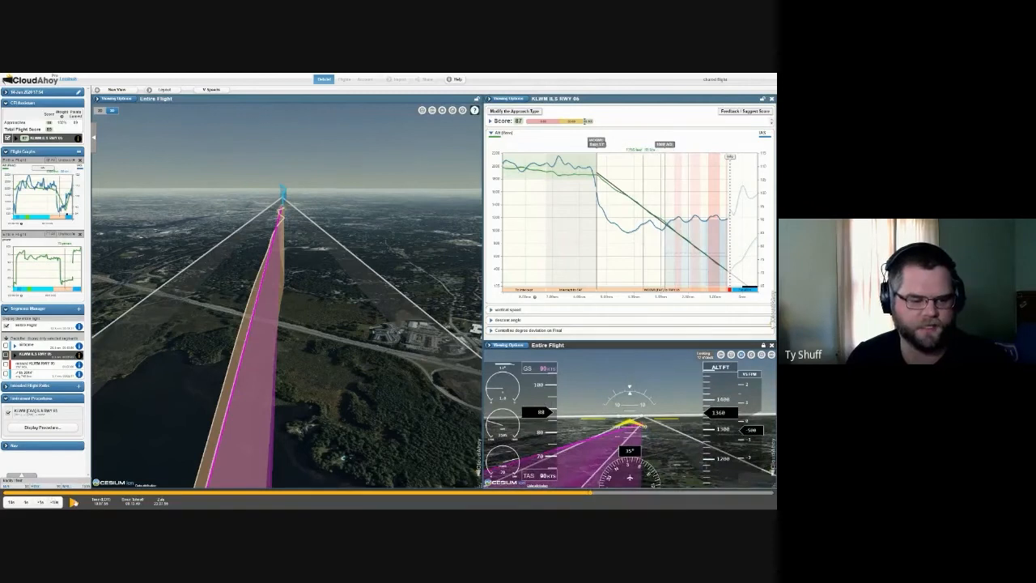
left_click(73, 502)
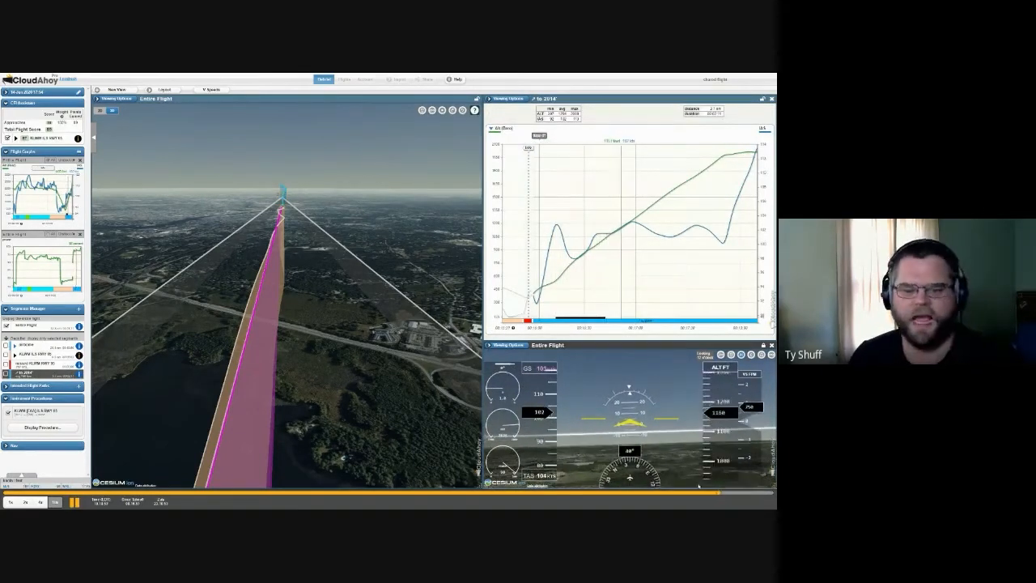
left_click(73, 502)
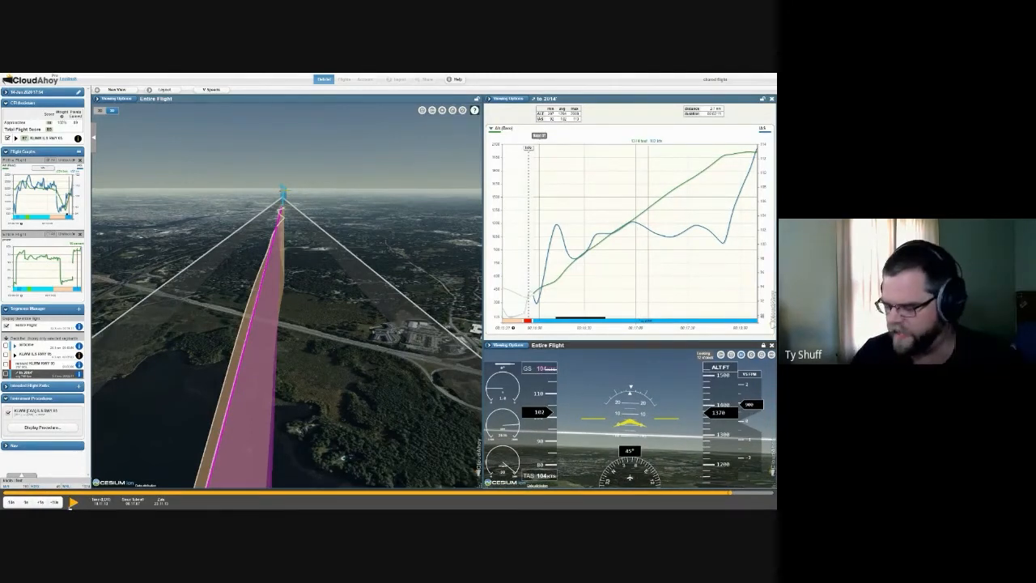
- Close the flight debrief and return to the full-screen presentation at the "Sharing Flights & CFI Assistant" slide
key("F11")
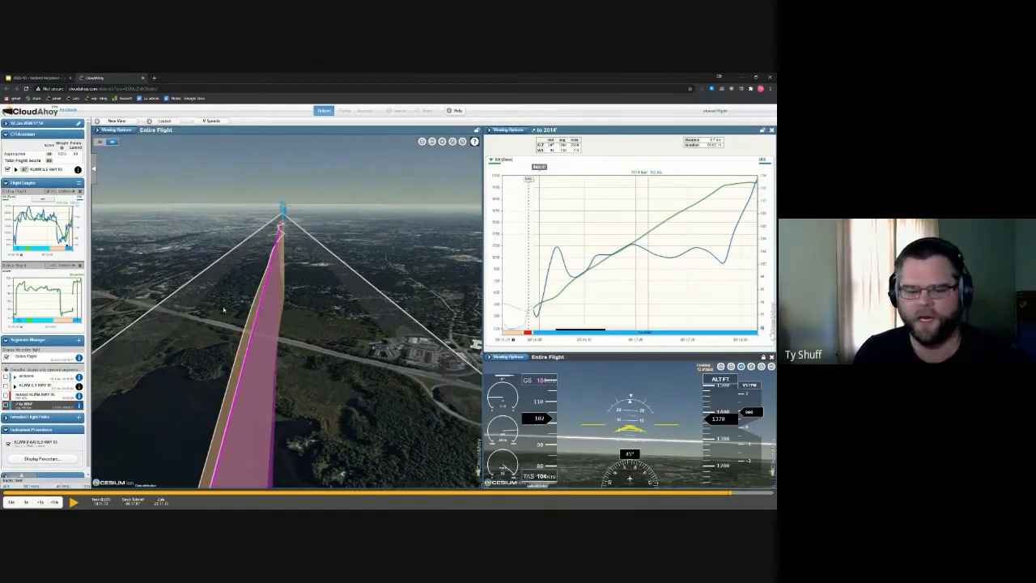
middle_click(112, 79)
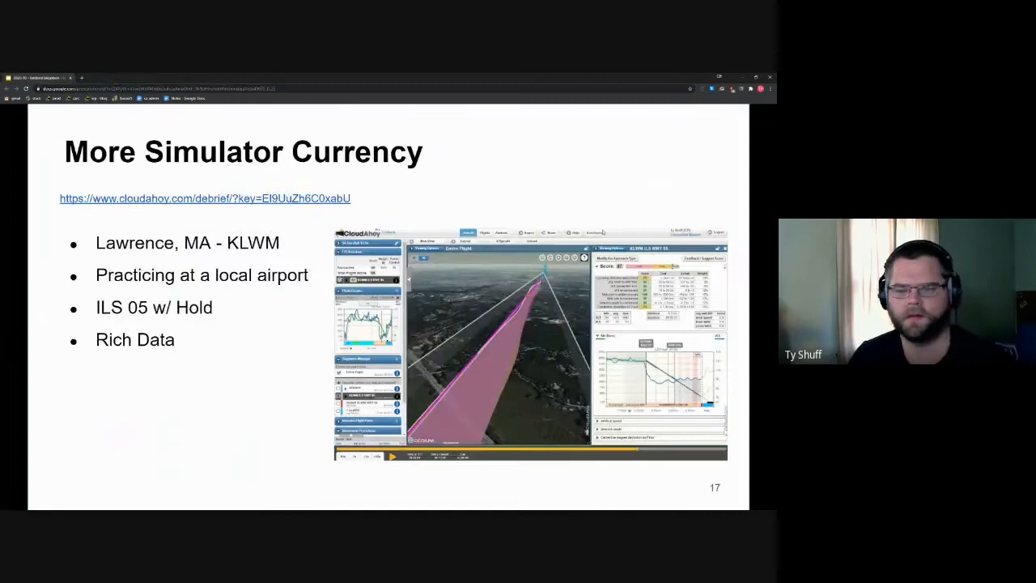
key("F11")
key("Right")
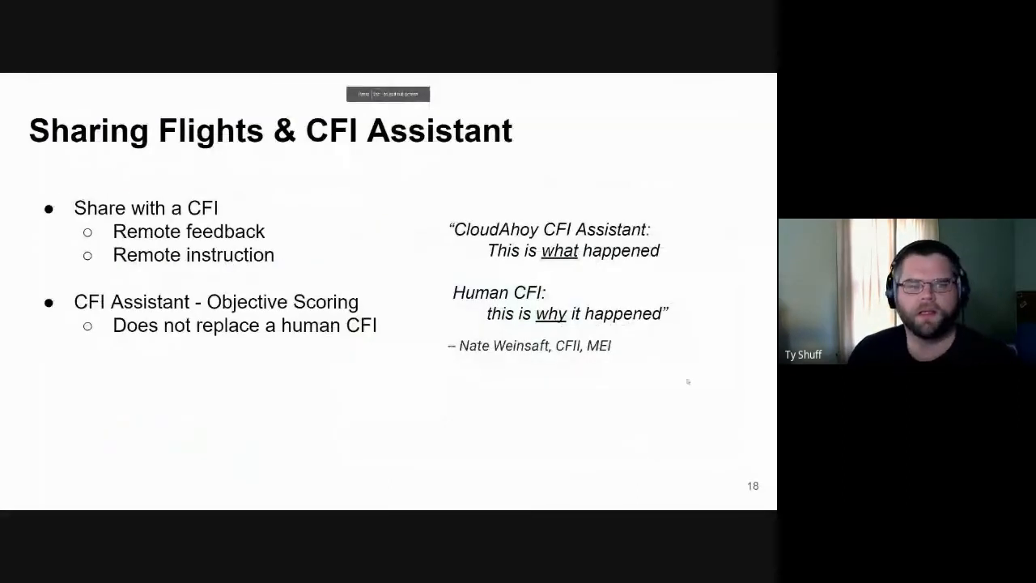
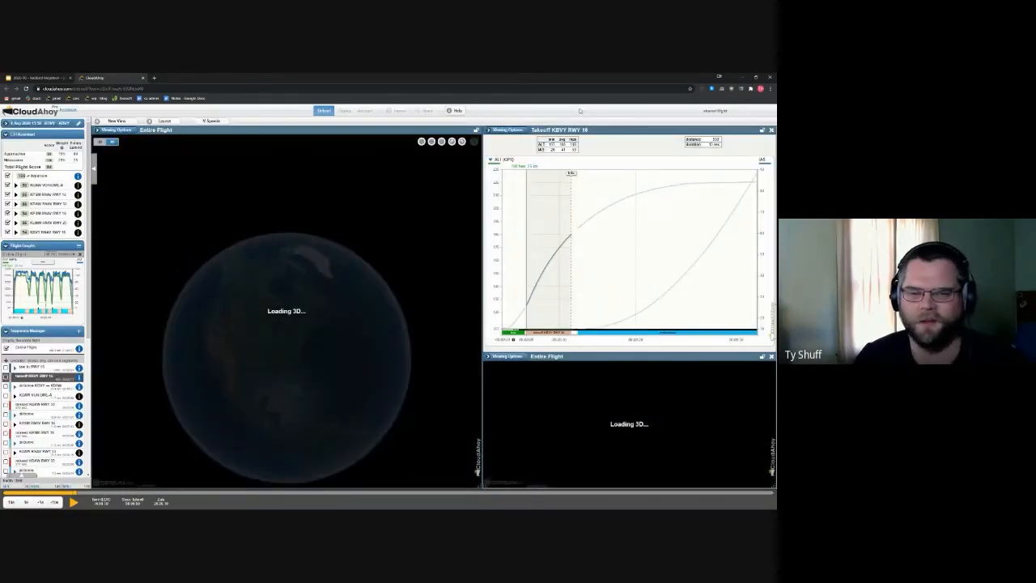
- Show the debrief full screen and display only the KDAW RNAV RWY 33 approach
key("F11")
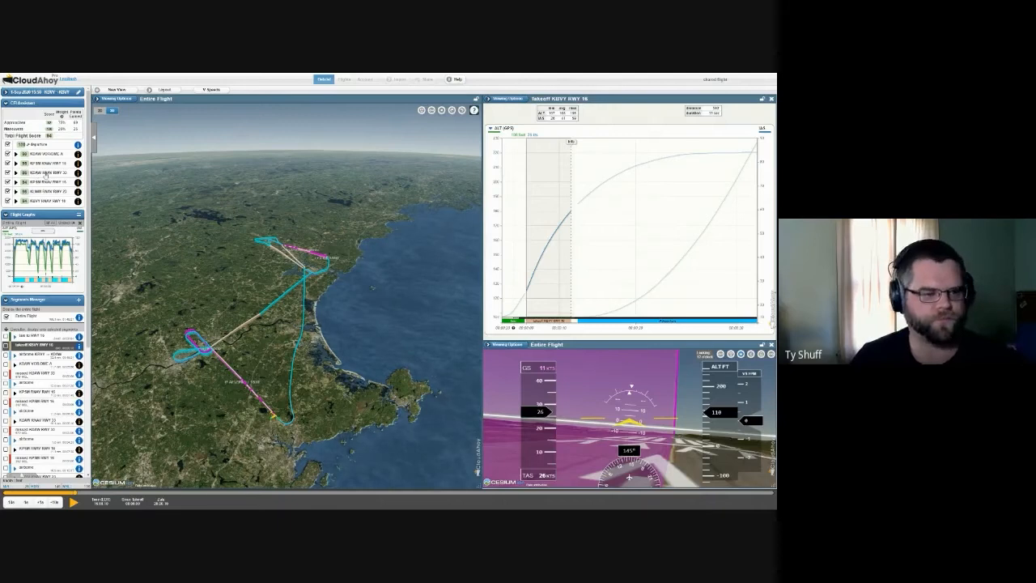
left_click(46, 175)
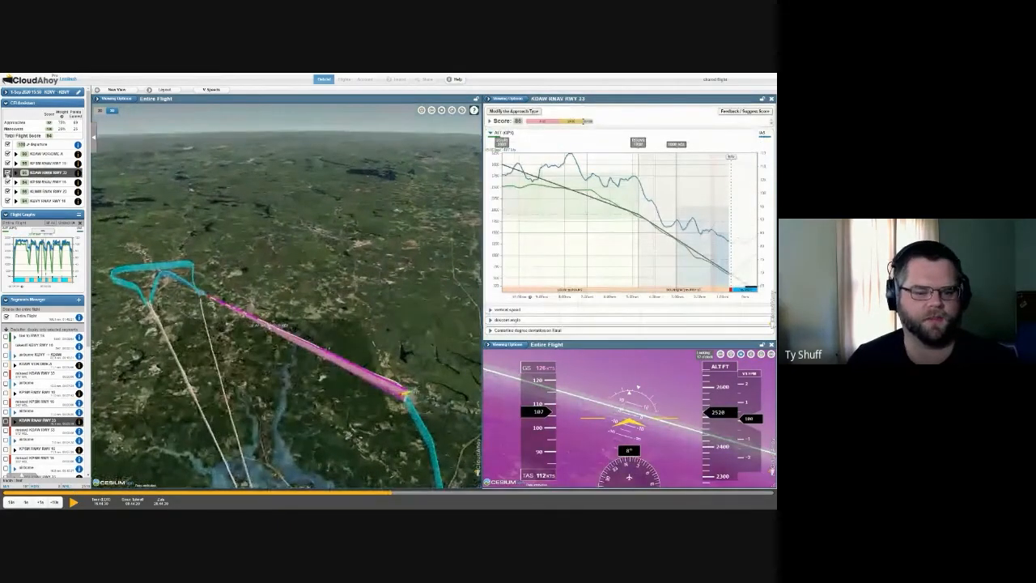
left_click(8, 173)
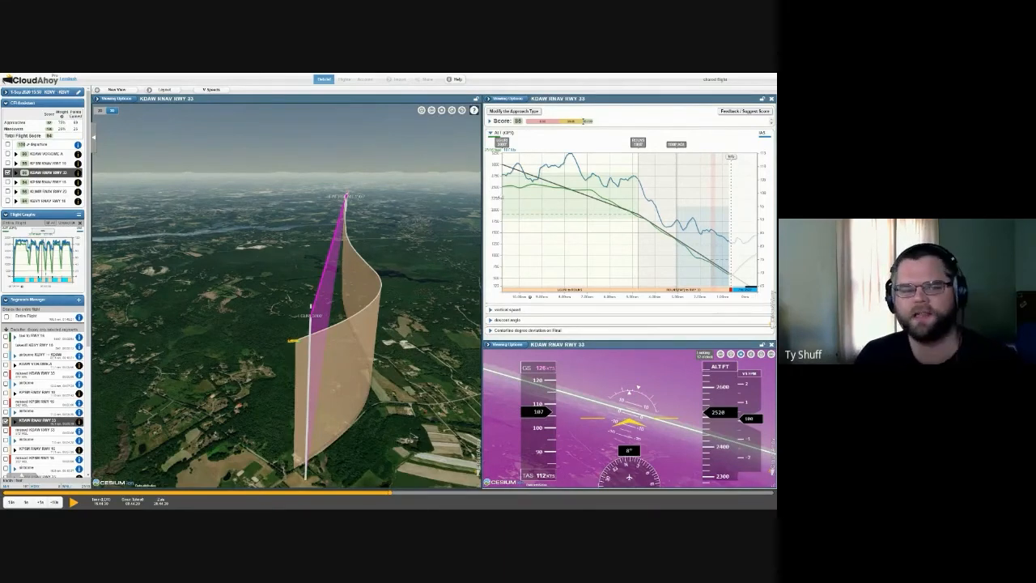
- Replay the KDAW RNAV RWY 33 approach at 2x speed, following the aircraft along its track in the 3D view
left_click(72, 502)
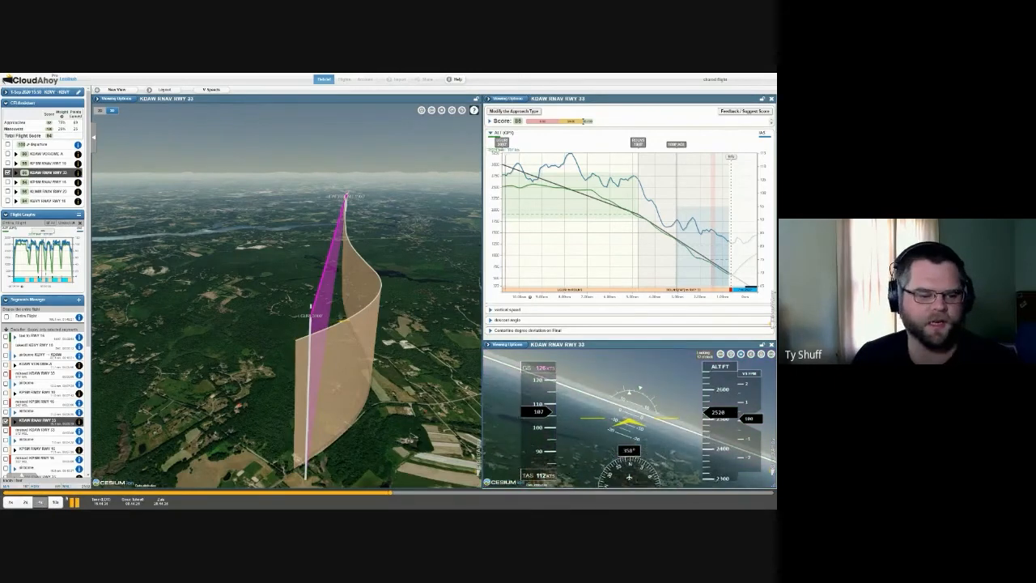
left_click(25, 502)
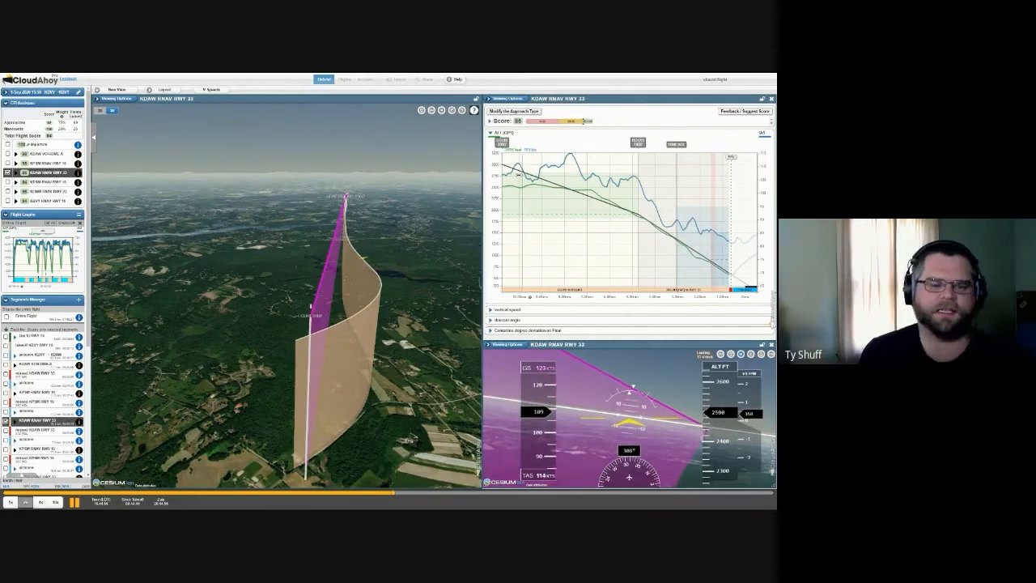
left_click_drag(387, 228, 398, 247)
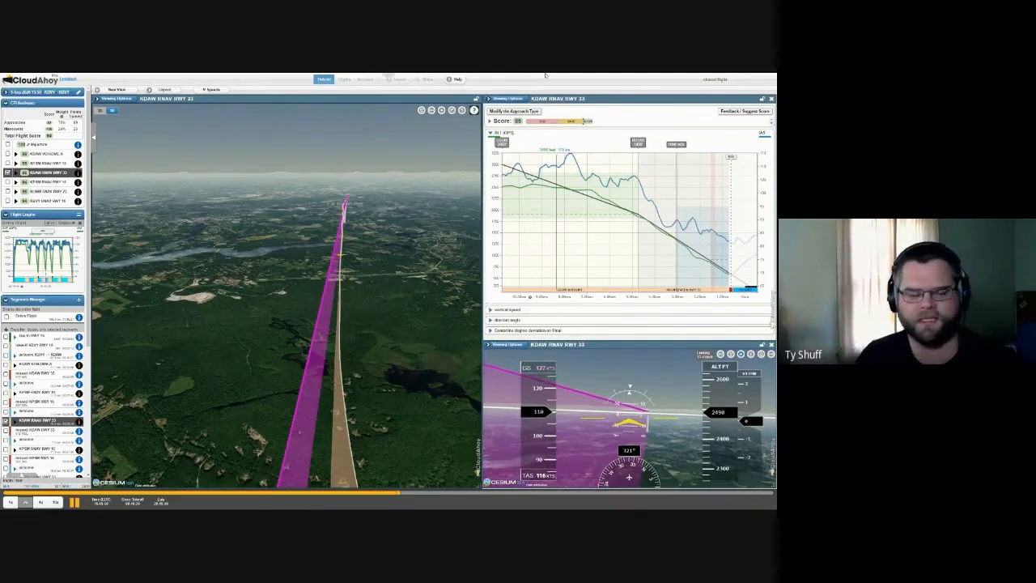
left_click_drag(363, 247, 373, 295)
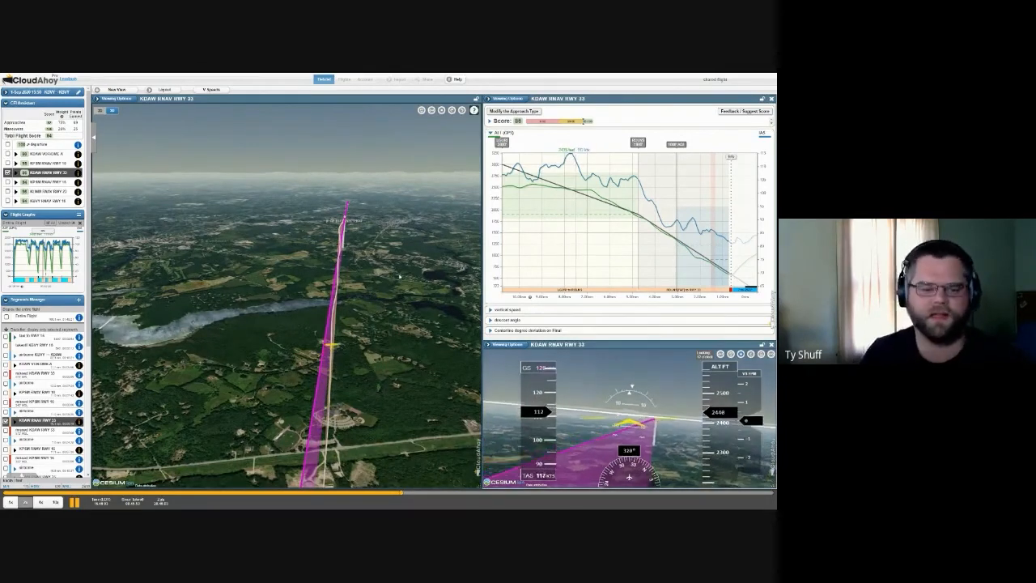
left_click_drag(356, 252, 392, 386)
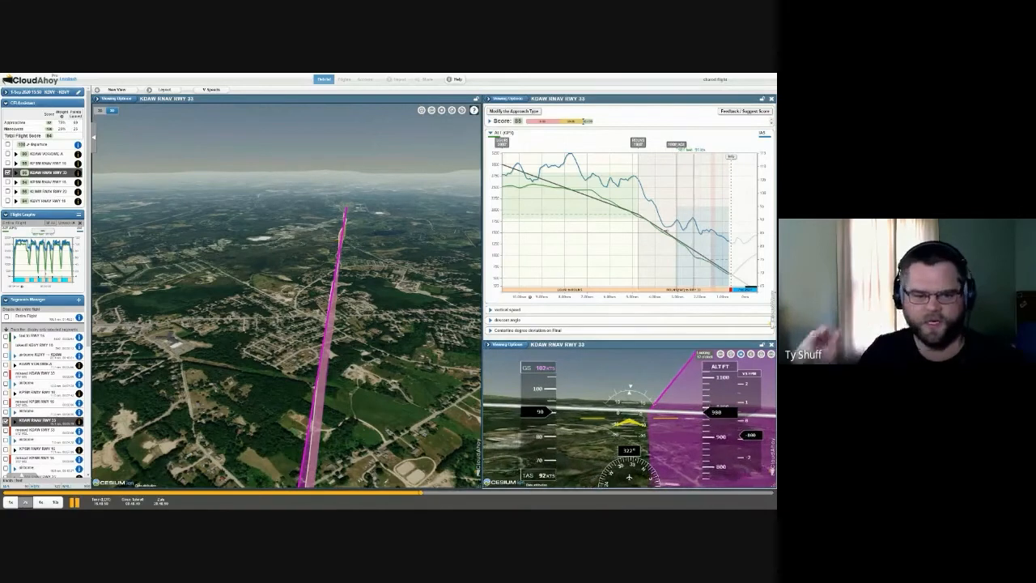
left_click_drag(352, 258, 350, 324)
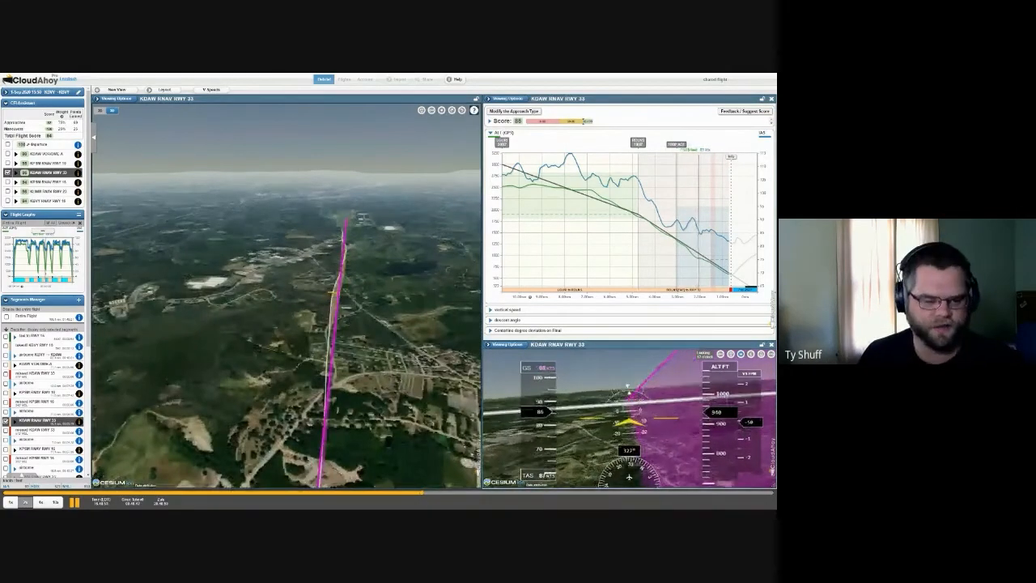
- Pause the replay and examine the flown track against the procedure path on final from several 3D angles
key("space")
scroll(332, 314, "up", 8)
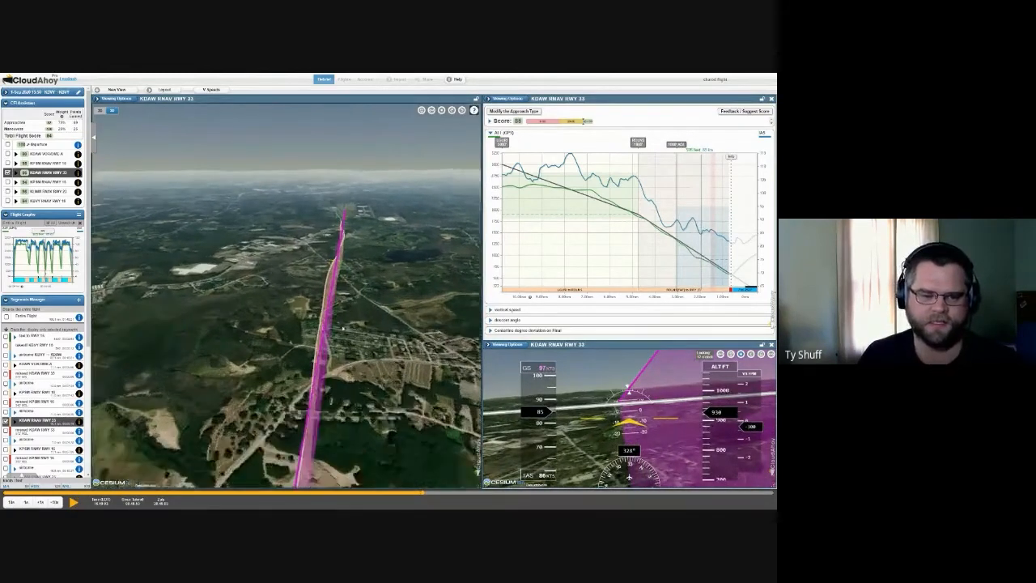
scroll(348, 331, "down", 8)
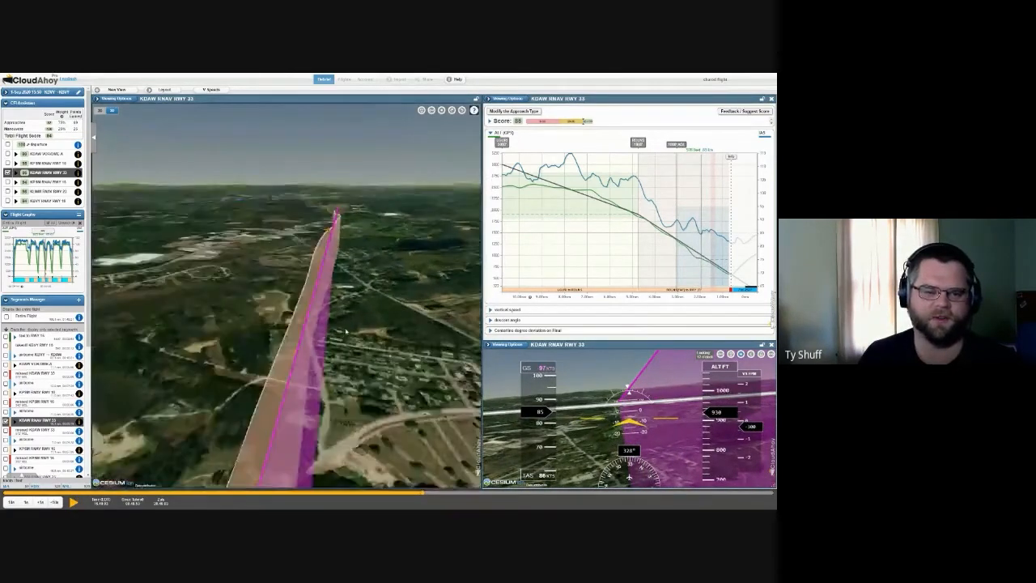
left_click_drag(367, 340, 316, 362)
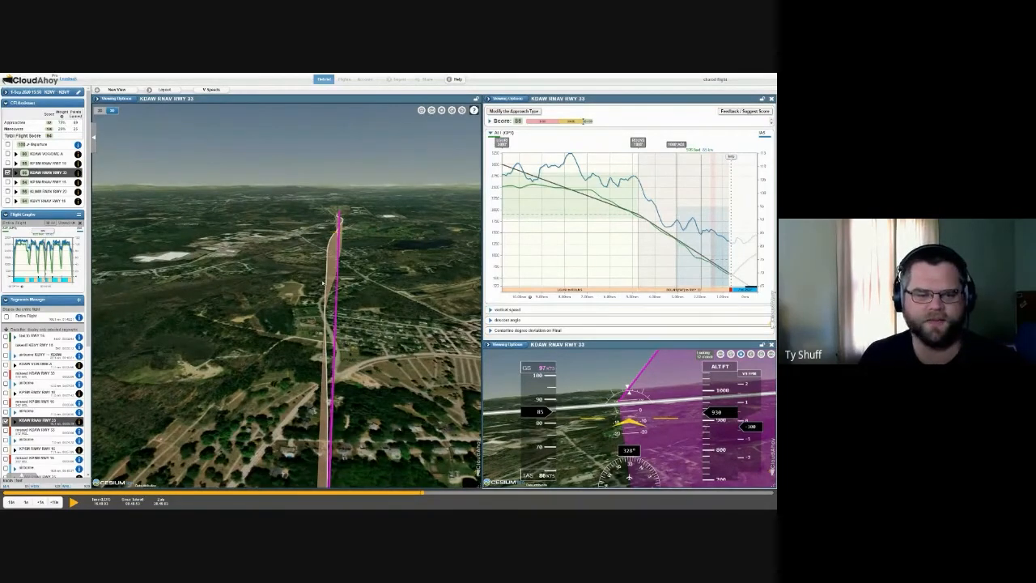
left_click_drag(358, 241, 327, 328)
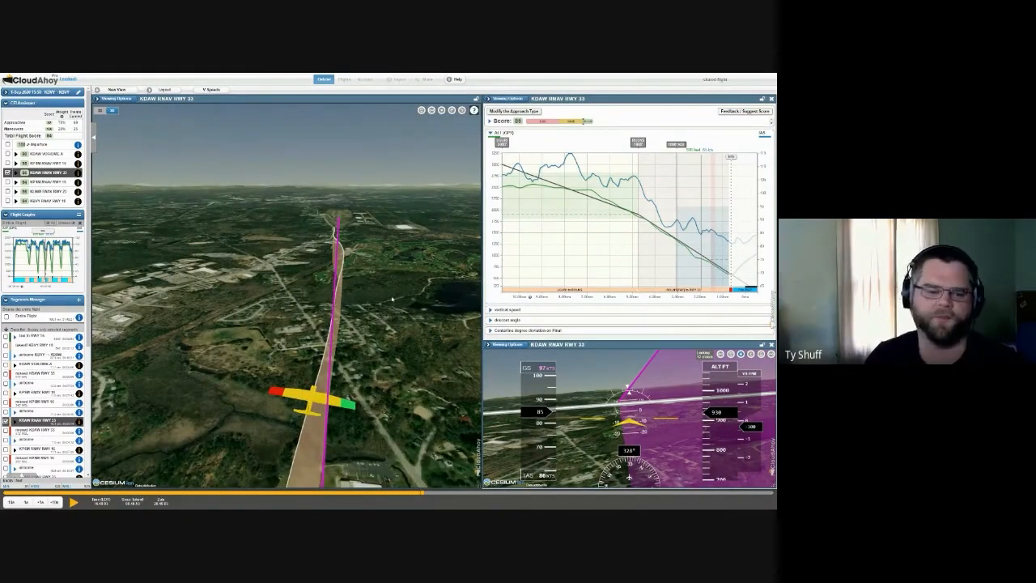
scroll(389, 347, "down", 5)
left_click_drag(389, 347, 219, 287)
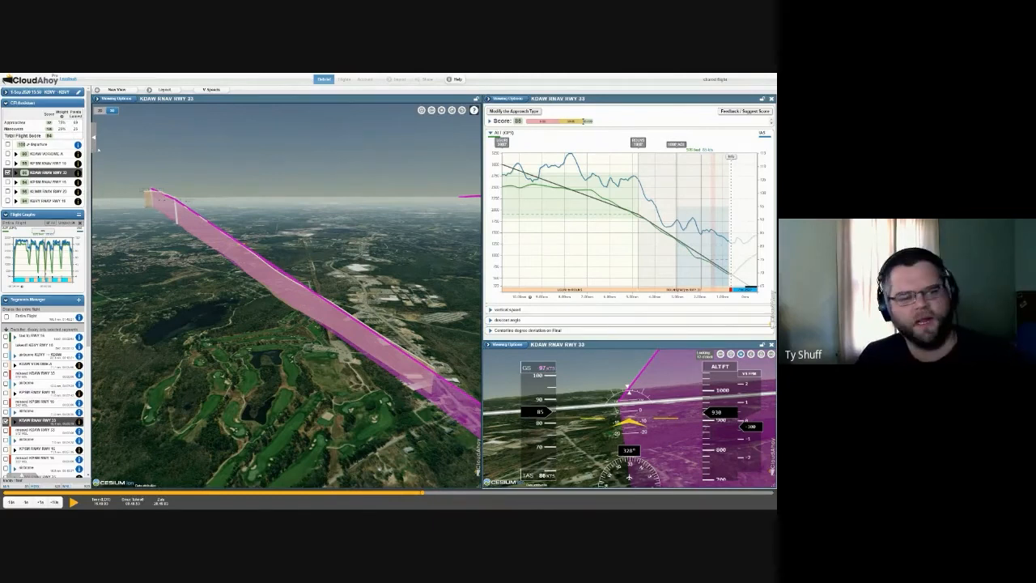
- Display only the KBVY RNAV RWY 16 approach and replay it along the final approach track in 3D
left_click(53, 200)
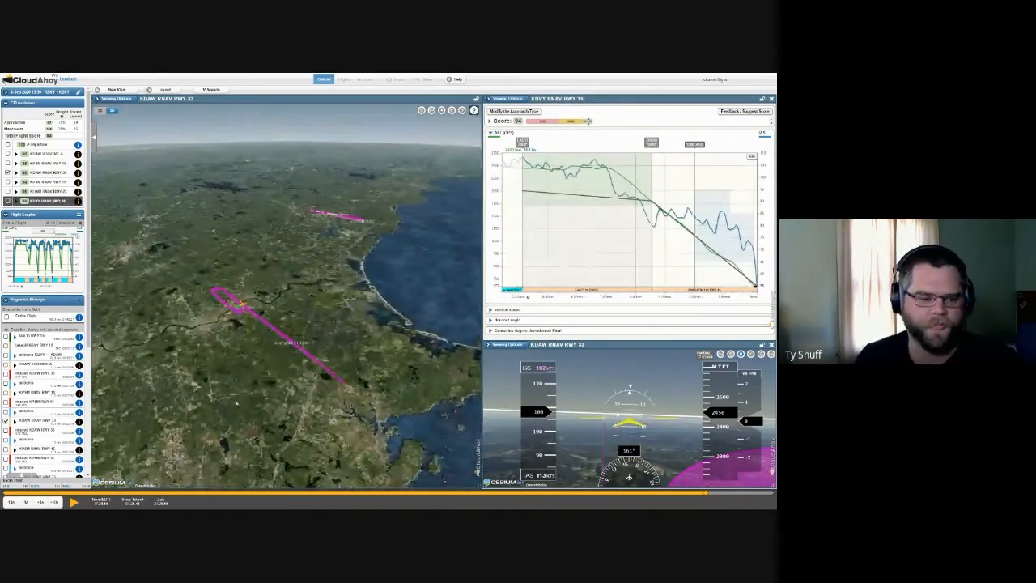
left_click(74, 502)
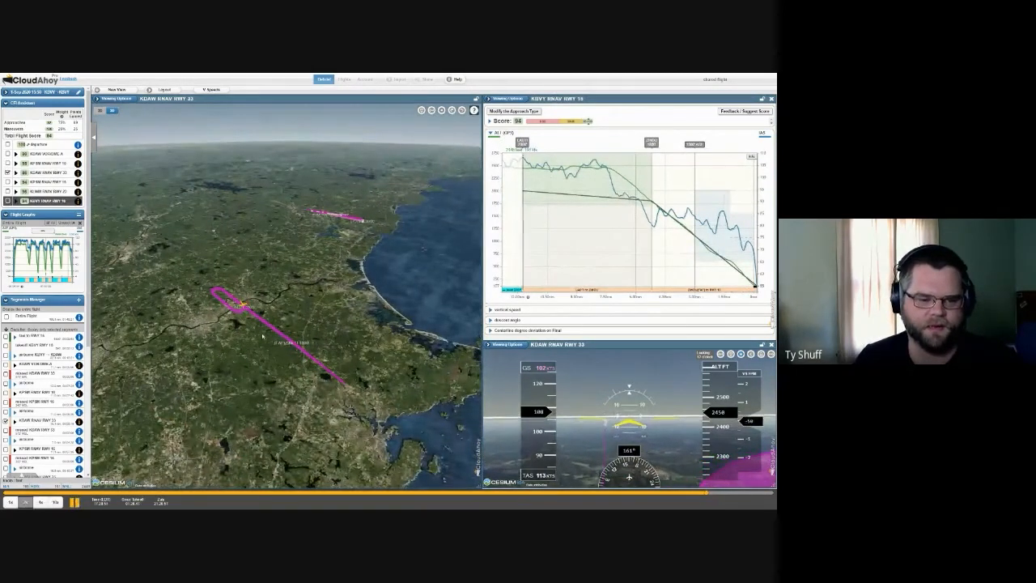
scroll(283, 393, "up", 5)
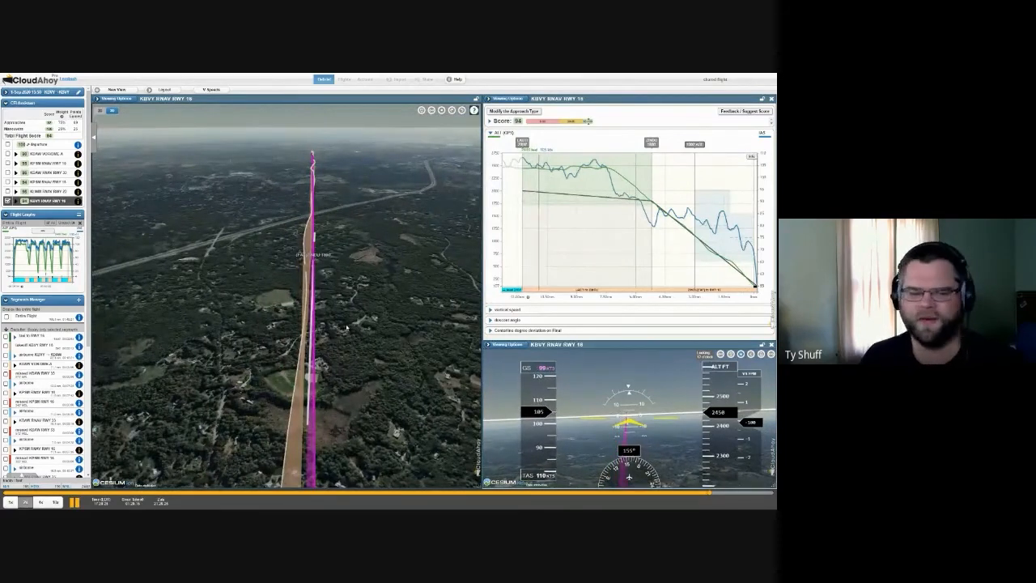
left_click_drag(664, 195, 655, 227)
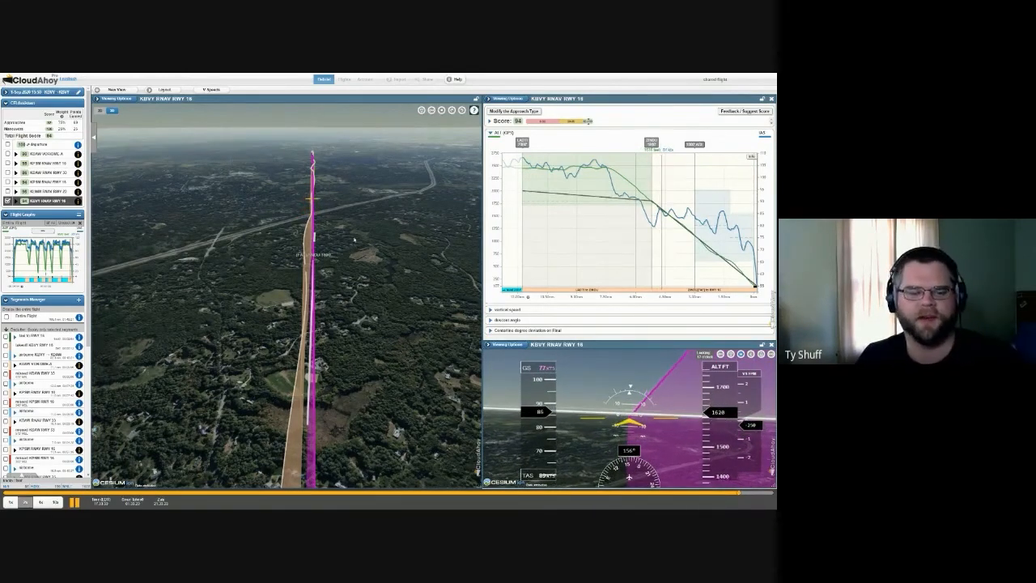
scroll(353, 227, "up", 3)
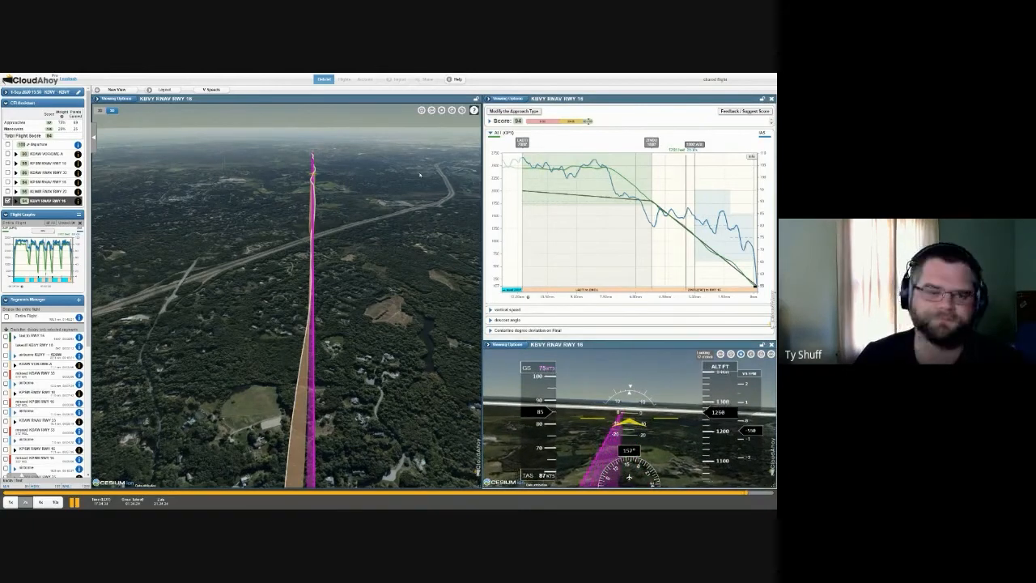
- Close the flight debrief and return to the full-screen presentation at the "Real World Flight Data" slide
key("F11")
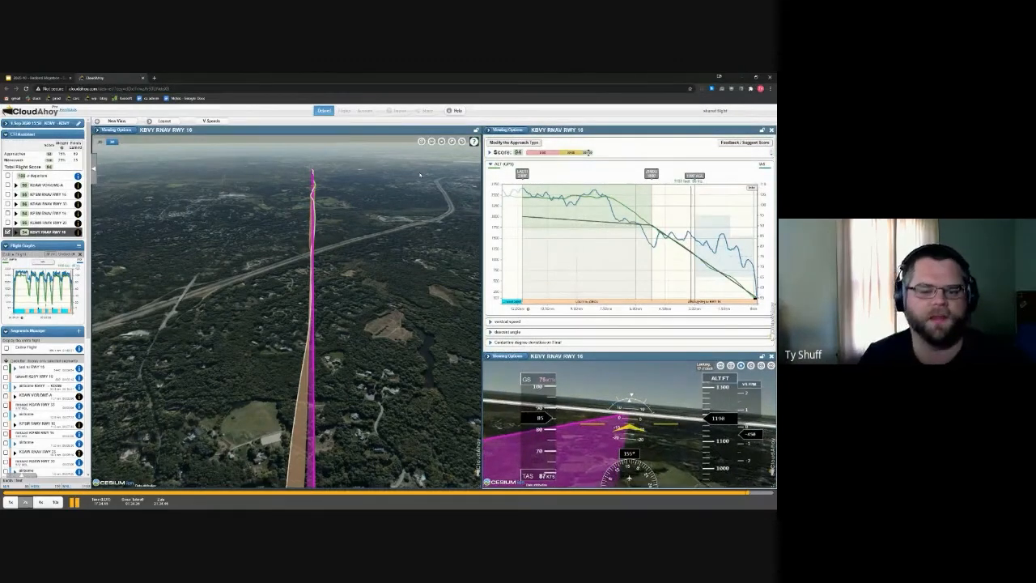
middle_click(106, 80)
left_click(554, 211)
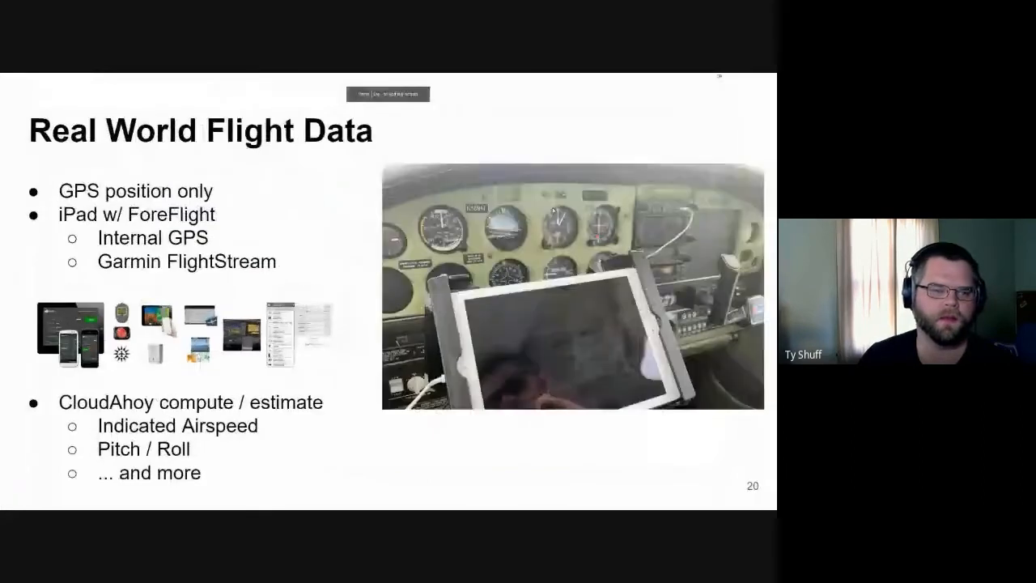